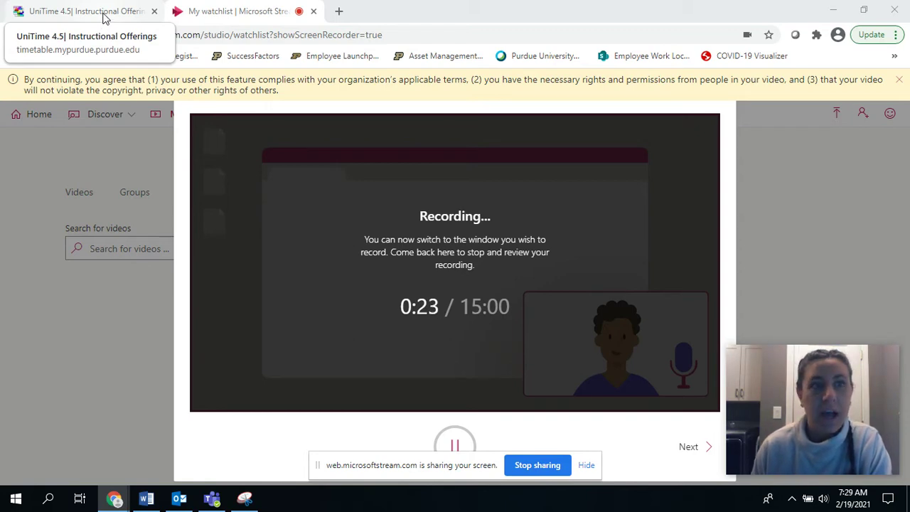
Switch to UniTime and examine the optional columns and the AAE course list on the Instructional Offerings page
{"action": "left_click", "coordinate": [103, 20]}
{"action": "scroll", "coordinate": [456, 243], "scroll_direction": "down", "scroll_amount": 1}
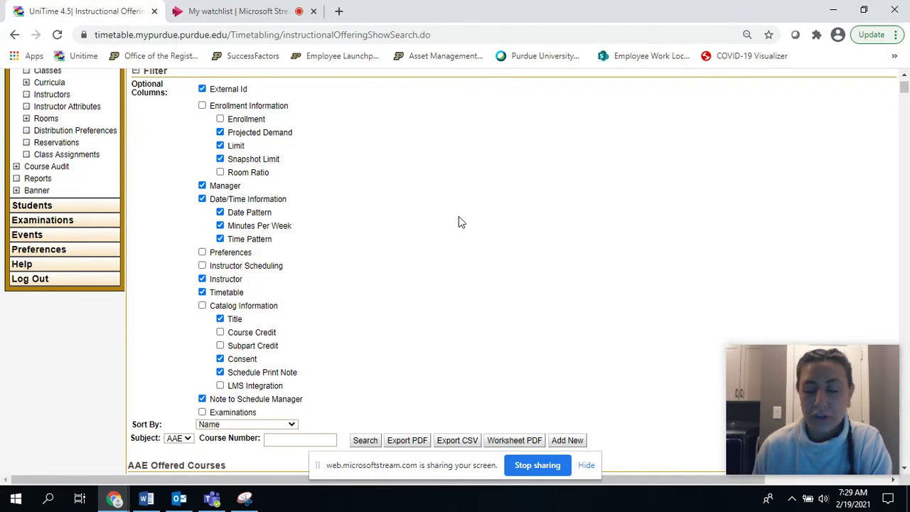
{"action": "scroll", "coordinate": [452, 222], "scroll_direction": "up", "scroll_amount": 1}
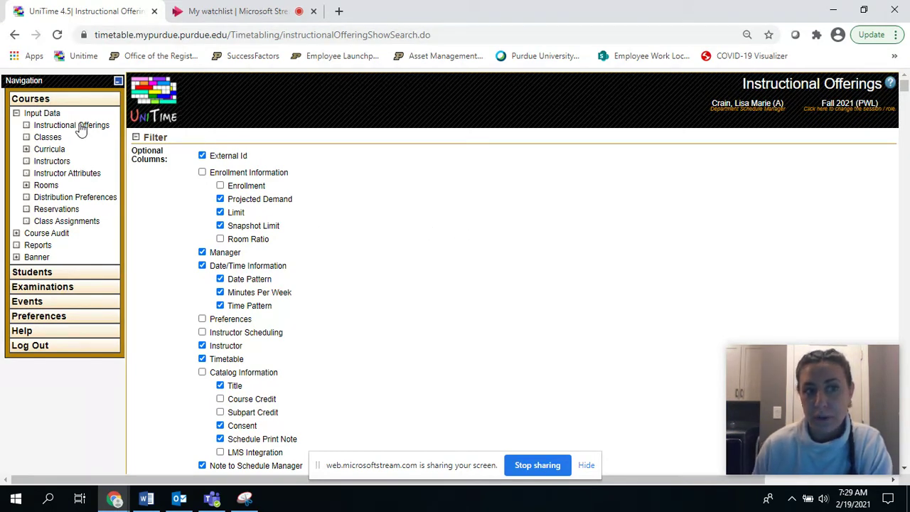
{"action": "scroll", "coordinate": [358, 230], "scroll_direction": "down", "scroll_amount": 3}
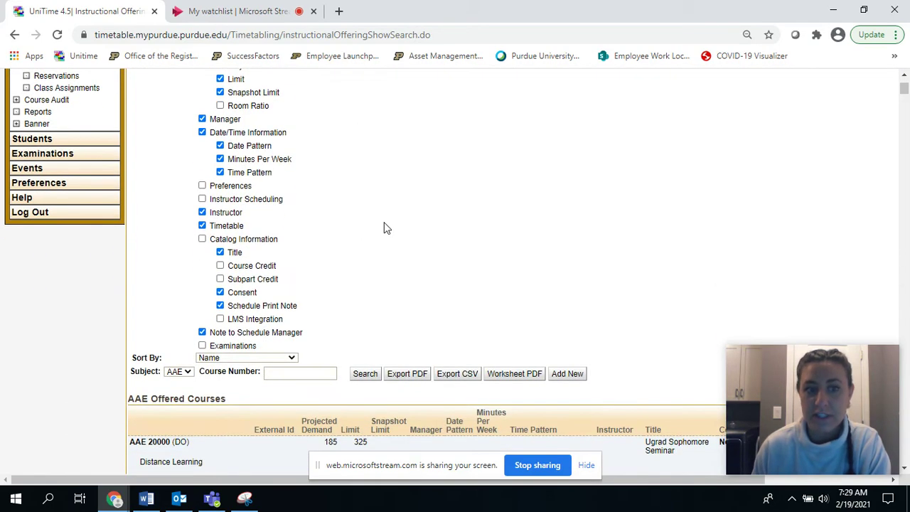
{"action": "scroll", "coordinate": [384, 228], "scroll_direction": "down", "scroll_amount": 2}
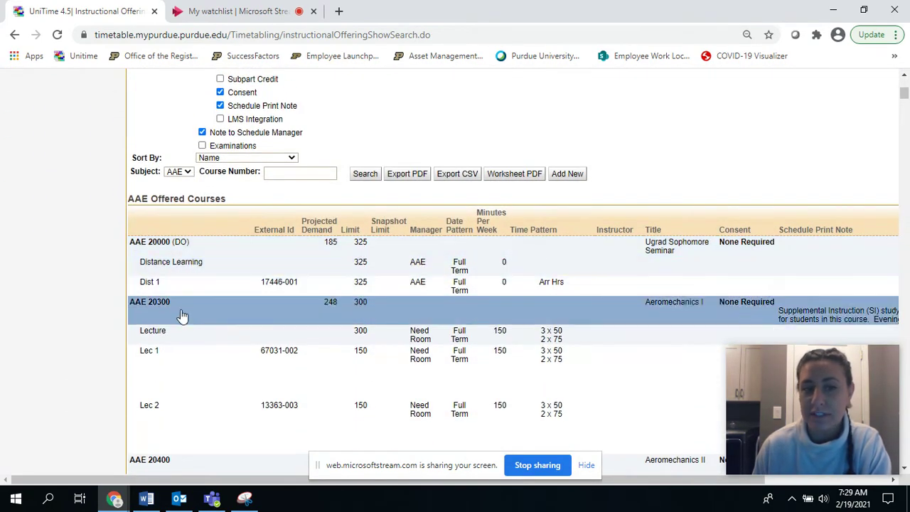
{"action": "scroll", "coordinate": [217, 348], "scroll_direction": "down", "scroll_amount": 1}
{"action": "scroll", "coordinate": [280, 339], "scroll_direction": "up", "scroll_amount": 6}
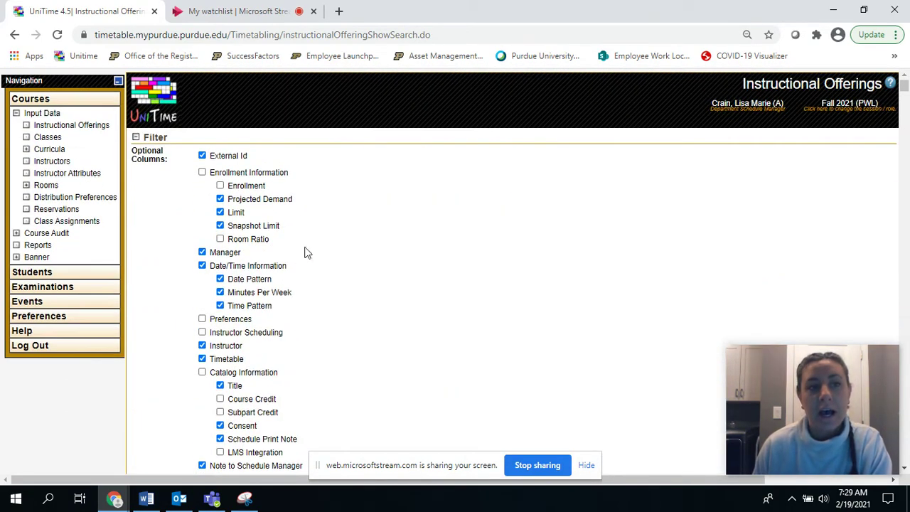
Open the Classes page, search AAE classes with the manager filter set to Need Classroom Manager, and examine the listed preferences
{"action": "left_click", "coordinate": [53, 137]}
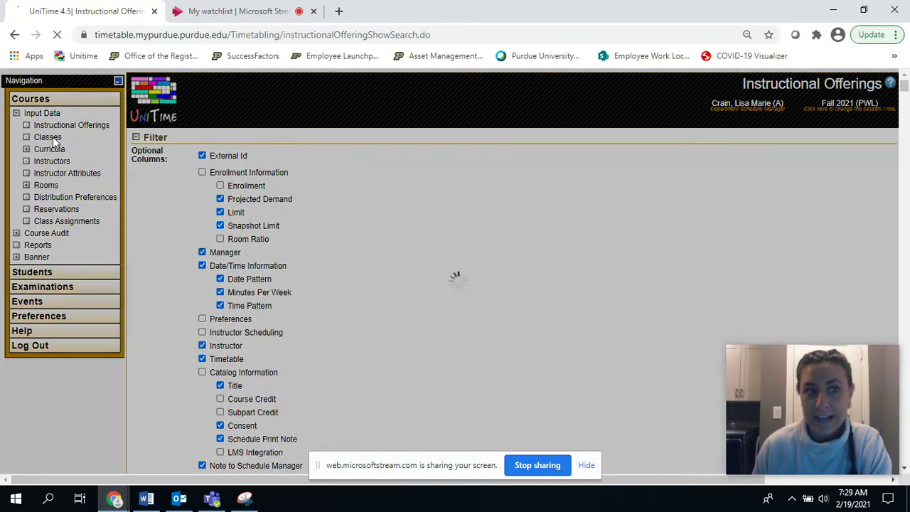
{"action": "scroll", "coordinate": [445, 235], "scroll_direction": "down", "scroll_amount": 2}
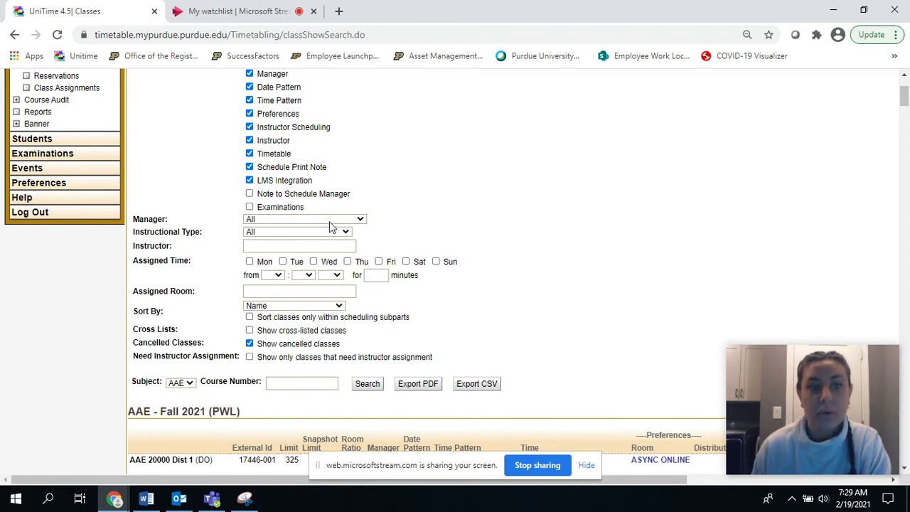
{"action": "left_click", "coordinate": [365, 220]}
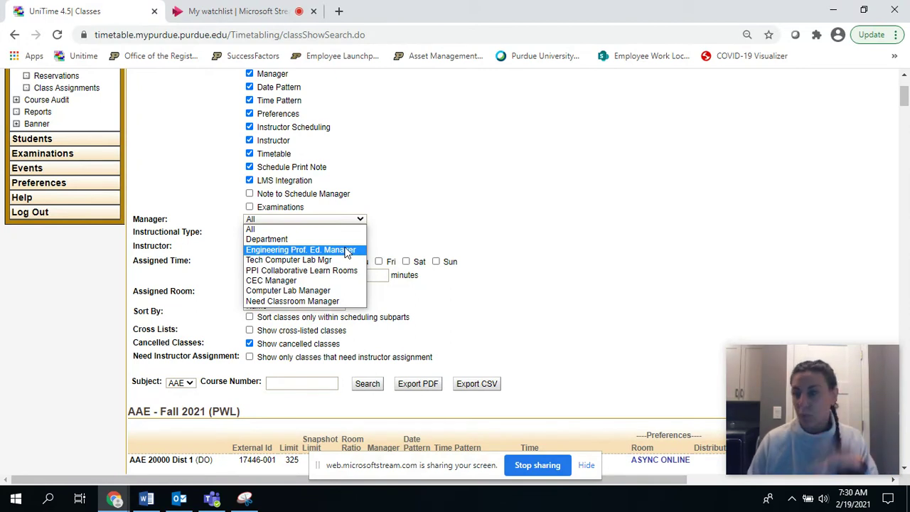
{"action": "left_click", "coordinate": [339, 301]}
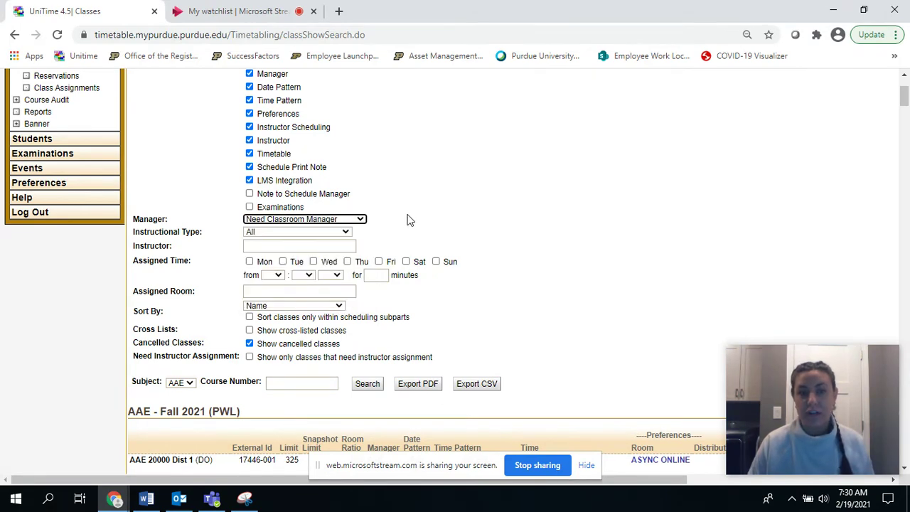
{"action": "scroll", "coordinate": [408, 217], "scroll_direction": "up", "scroll_amount": 2}
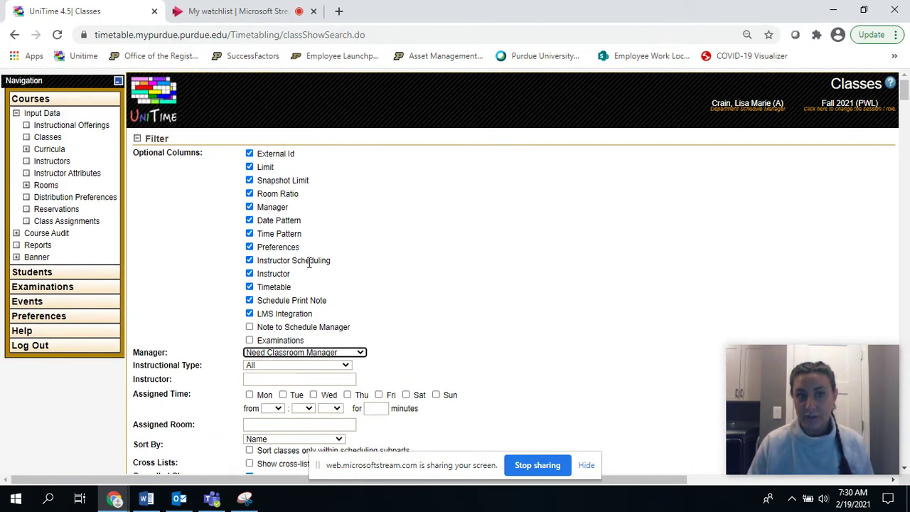
{"action": "scroll", "coordinate": [458, 271], "scroll_direction": "down", "scroll_amount": 1}
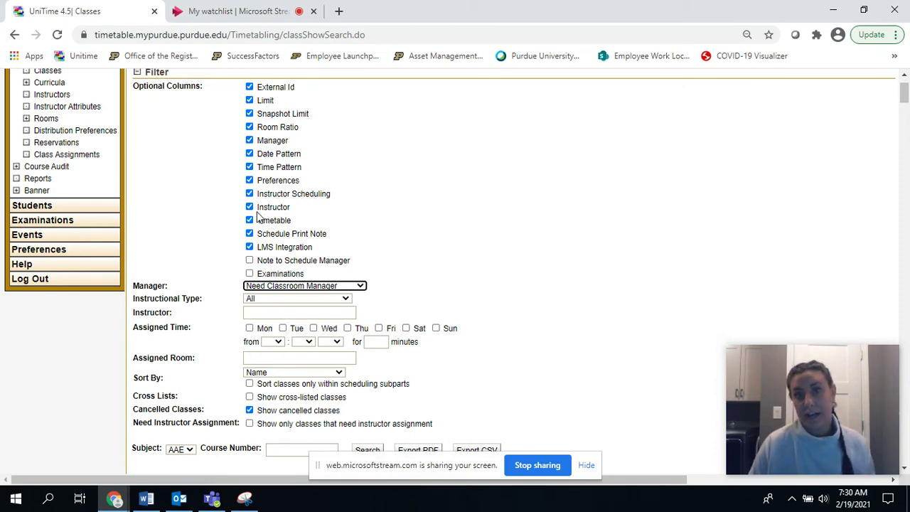
{"action": "scroll", "coordinate": [466, 240], "scroll_direction": "down", "scroll_amount": 1}
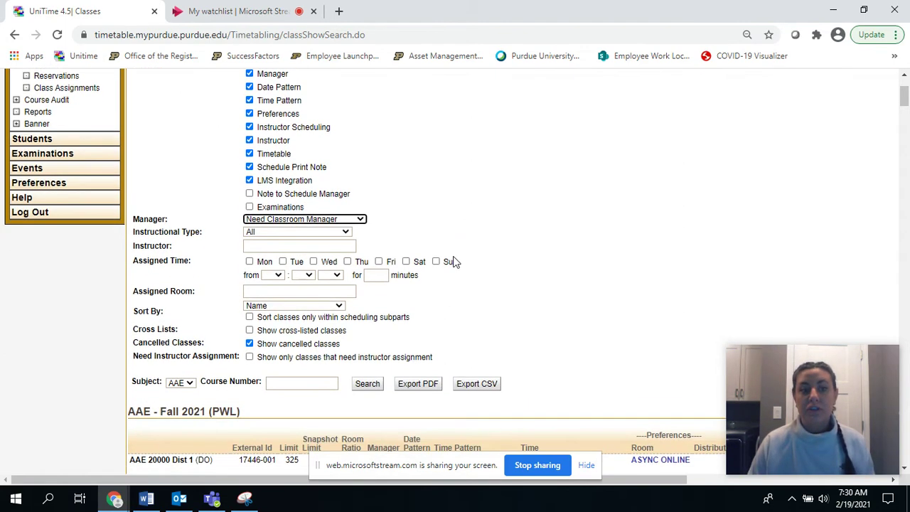
{"action": "left_click", "coordinate": [367, 384]}
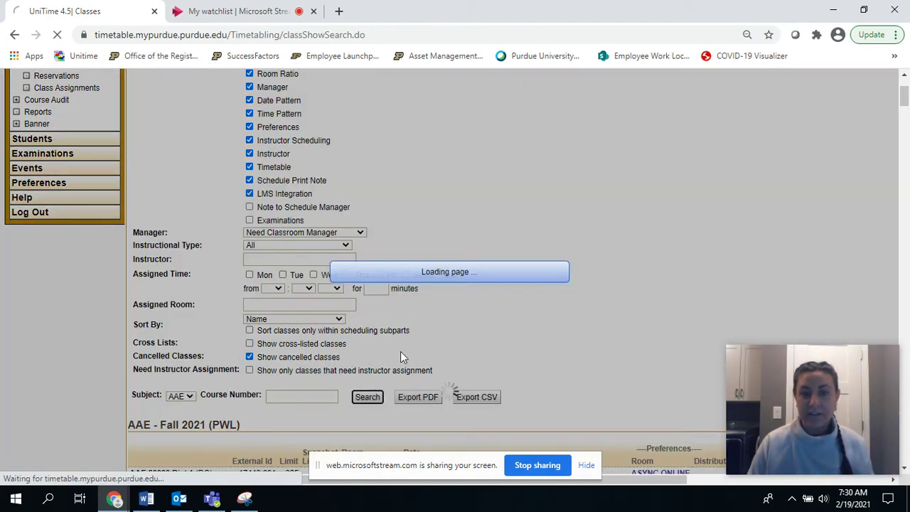
{"action": "scroll", "coordinate": [525, 285], "scroll_direction": "down", "scroll_amount": 4}
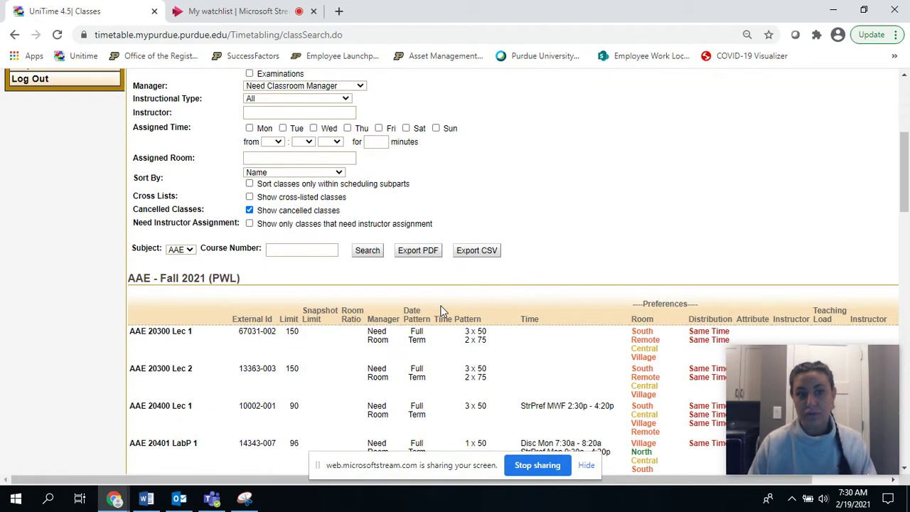
{"action": "scroll", "coordinate": [186, 371], "scroll_direction": "down", "scroll_amount": 3}
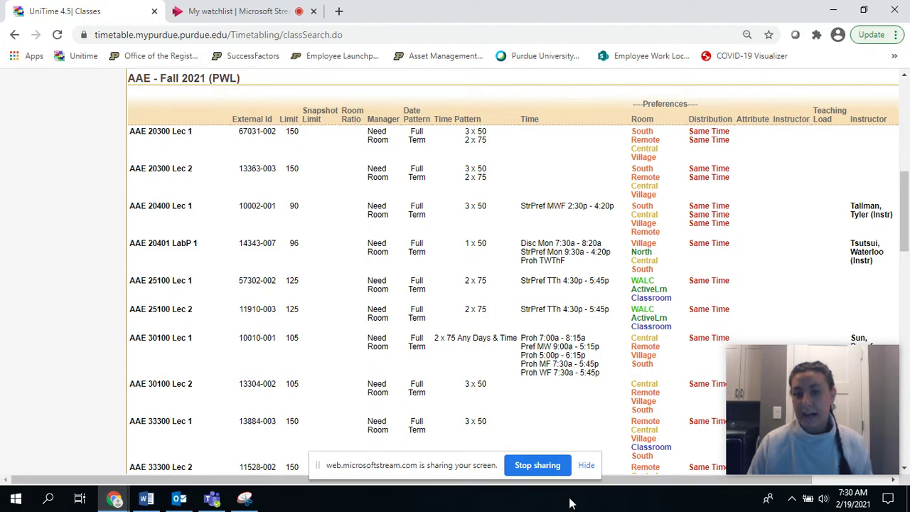
{"action": "left_click_drag", "start_coordinate": [637, 480], "coordinate": [741, 480]}
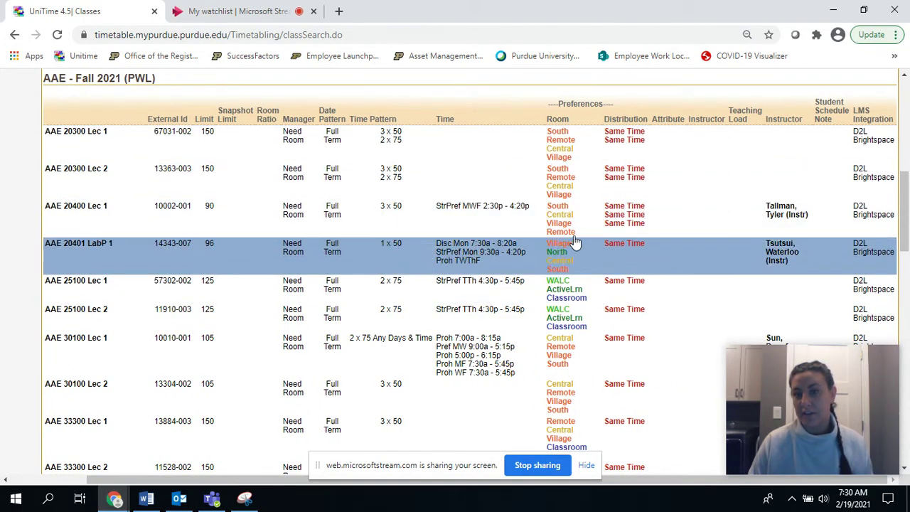
Search the AAE classes with the manager filter set to Department and look over the listed classes
{"action": "scroll", "coordinate": [744, 200], "scroll_direction": "up", "scroll_amount": 4}
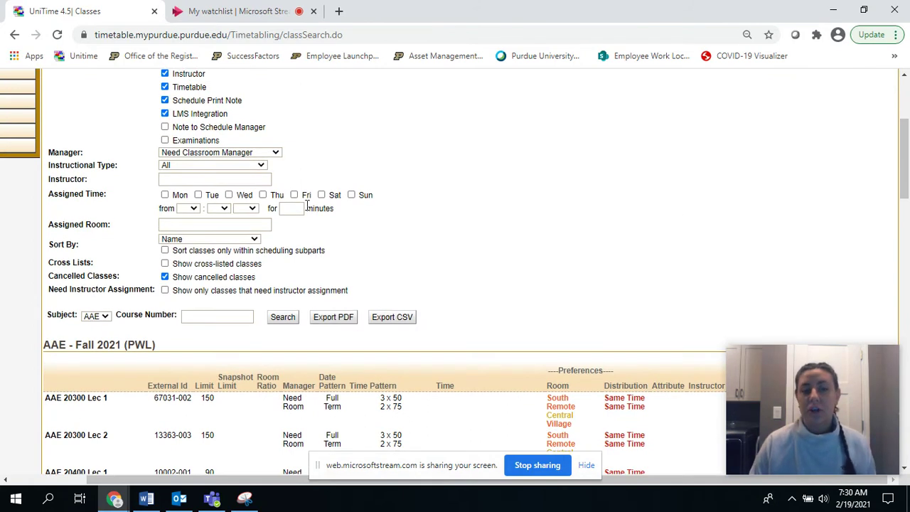
{"action": "left_click", "coordinate": [279, 154]}
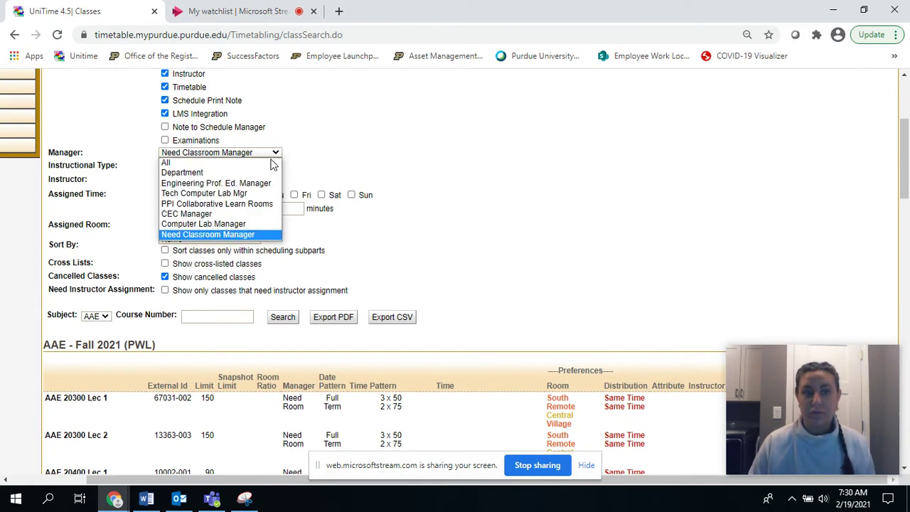
{"action": "left_click", "coordinate": [254, 174]}
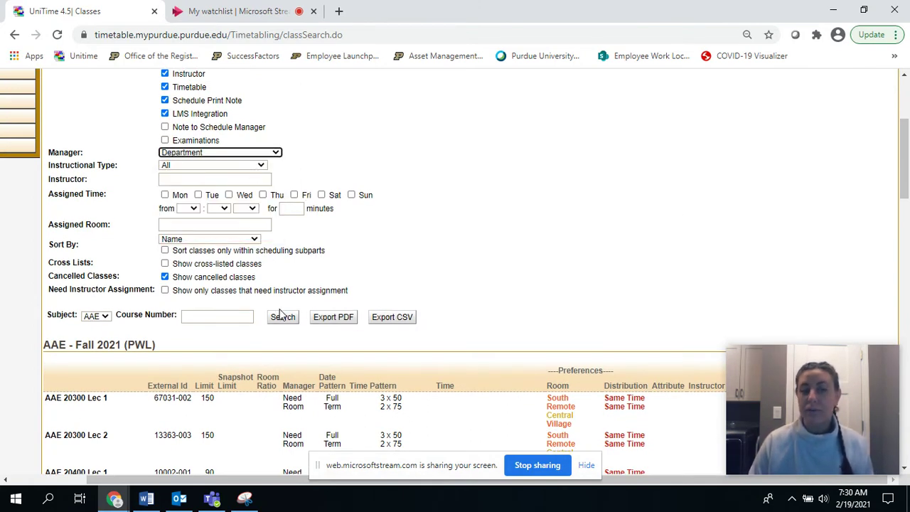
{"action": "left_click", "coordinate": [282, 318]}
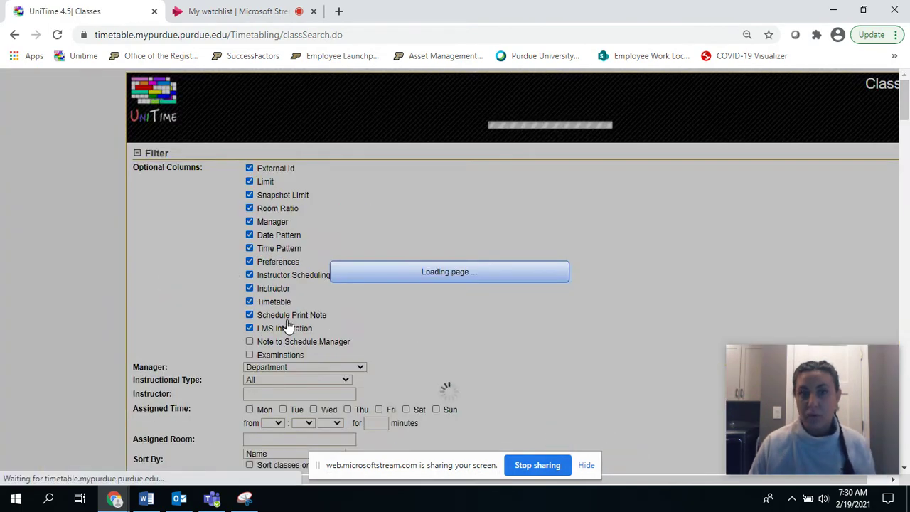
{"action": "scroll", "coordinate": [462, 299], "scroll_direction": "down", "scroll_amount": 4}
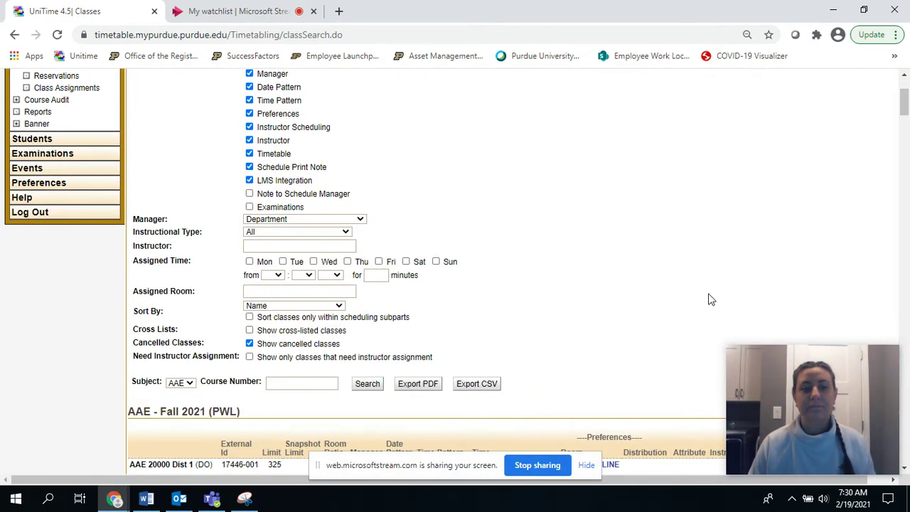
{"action": "mouse_move", "coordinate": [503, 359]}
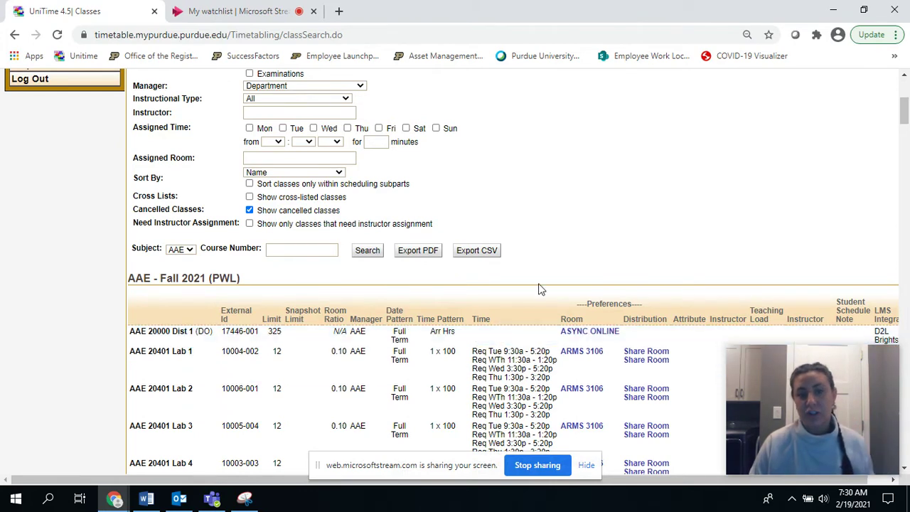
Search the AAE classes with the manager filter set to Computer Lab Manager
{"action": "scroll", "coordinate": [432, 250], "scroll_direction": "up", "scroll_amount": 2}
{"action": "left_click", "coordinate": [362, 220]}
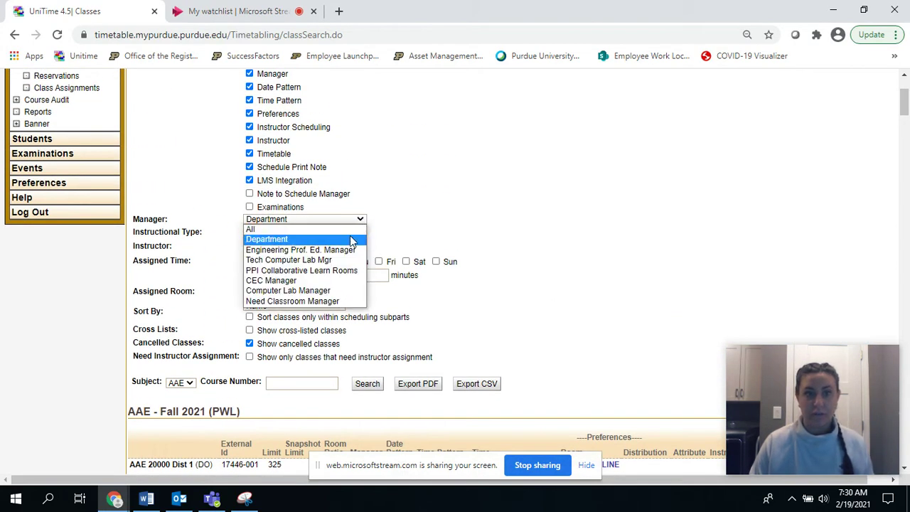
{"action": "left_click", "coordinate": [332, 294]}
{"action": "left_click", "coordinate": [368, 385]}
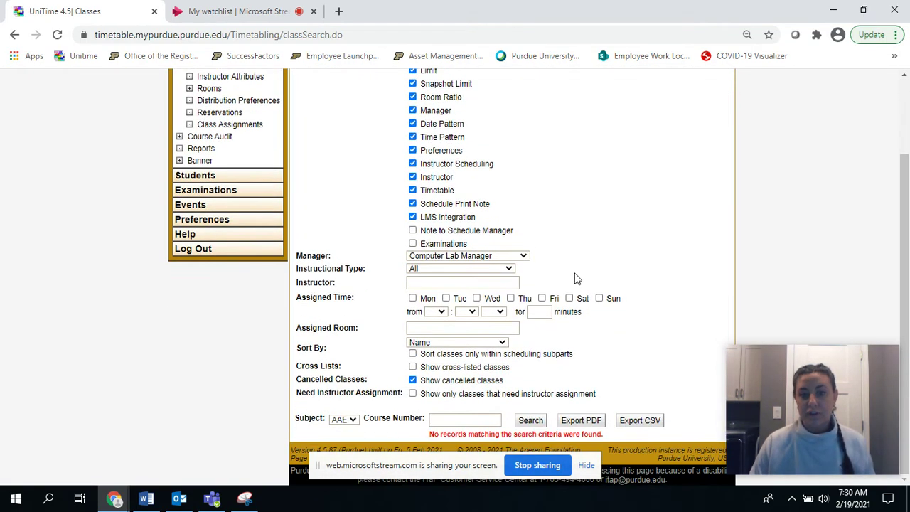
Search the AAE classes with the manager filter set to CEC Manager and look through the listed classes
{"action": "left_click", "coordinate": [510, 256]}
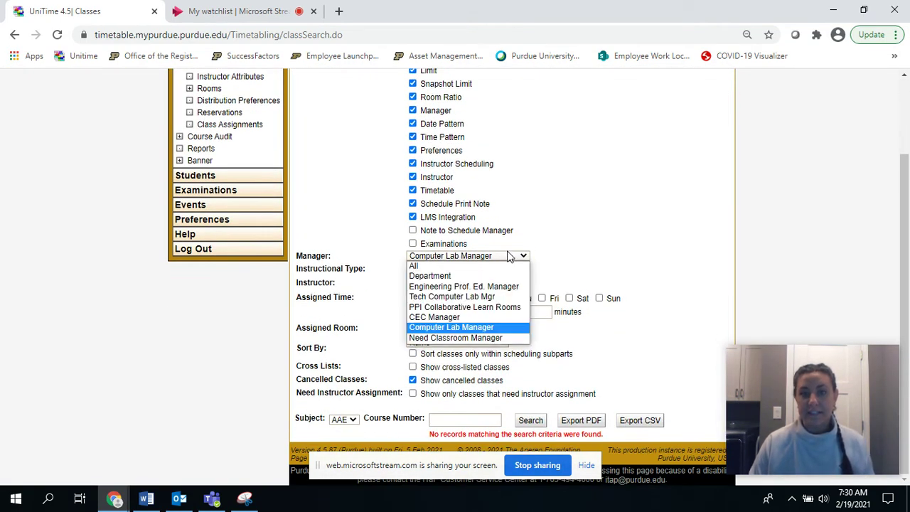
{"action": "left_click", "coordinate": [490, 320]}
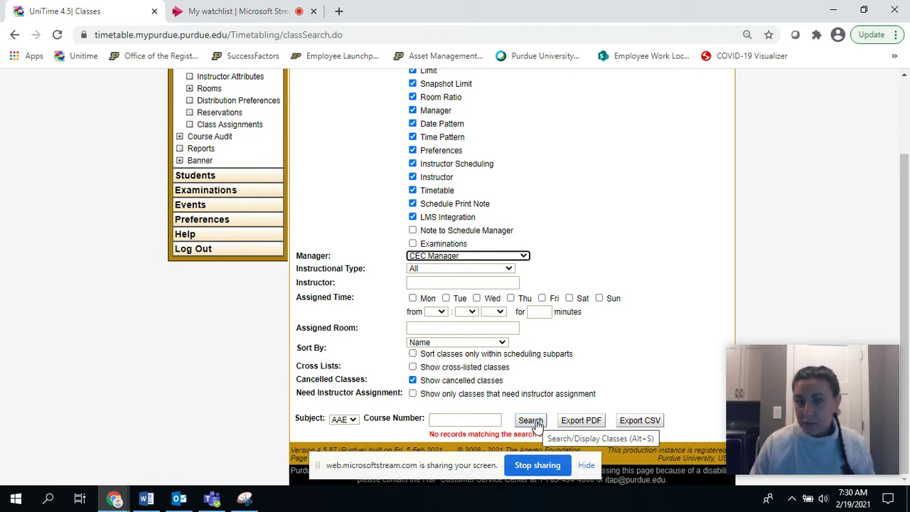
{"action": "left_click", "coordinate": [536, 422]}
{"action": "scroll", "coordinate": [585, 341], "scroll_direction": "down", "scroll_amount": 4}
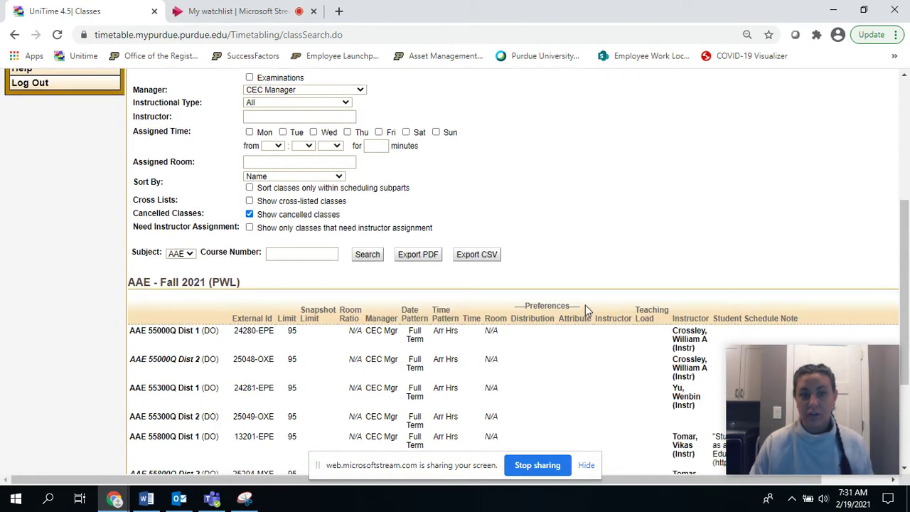
{"action": "scroll", "coordinate": [585, 305], "scroll_direction": "down", "scroll_amount": 3}
{"action": "scroll", "coordinate": [540, 320], "scroll_direction": "up", "scroll_amount": 6}
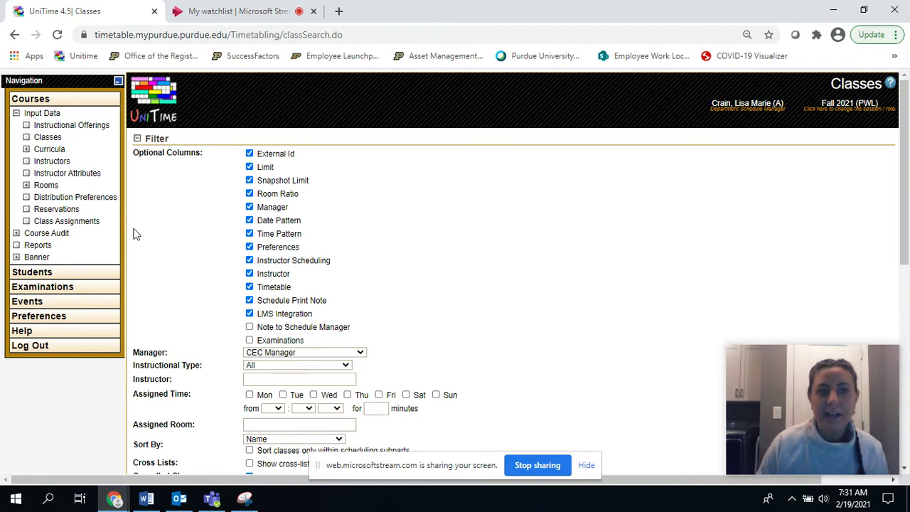
Open the Examination PDF Reports page and select AAE as the subject area for the Final examination problem
{"action": "left_click", "coordinate": [72, 291]}
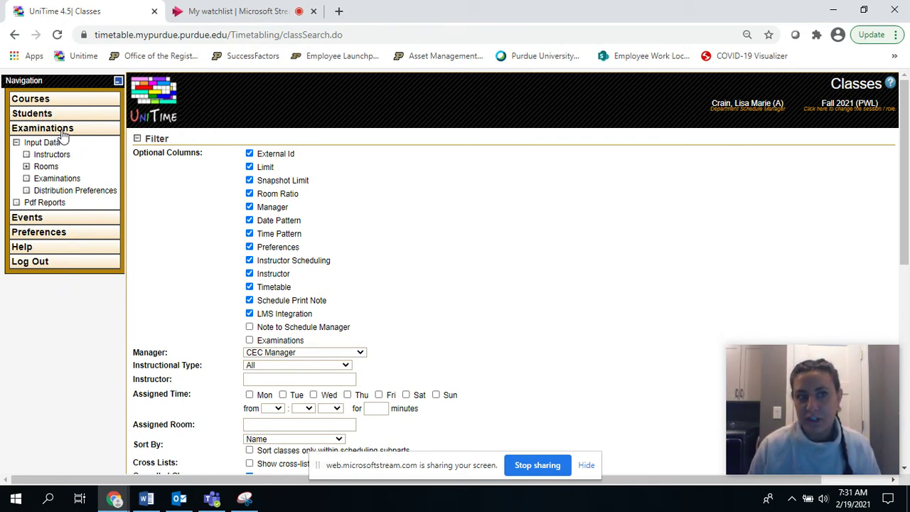
{"action": "left_click", "coordinate": [51, 202]}
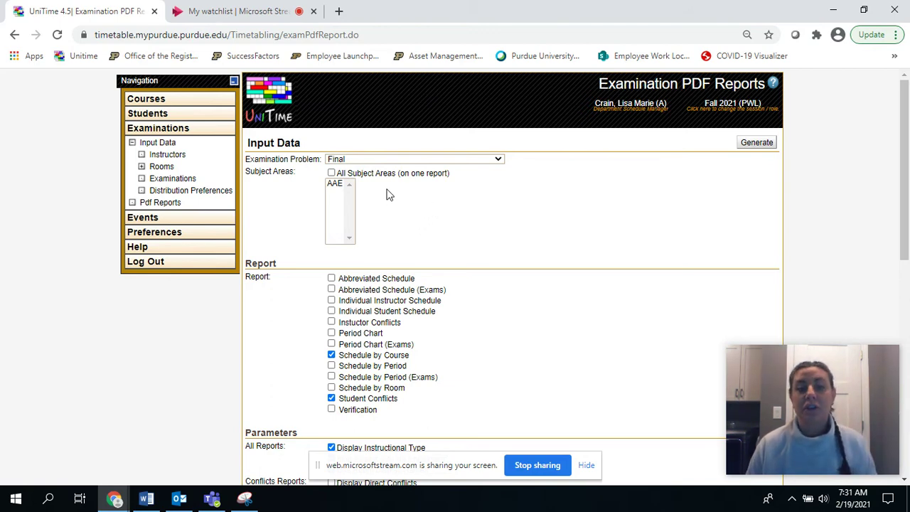
{"action": "left_click", "coordinate": [347, 185]}
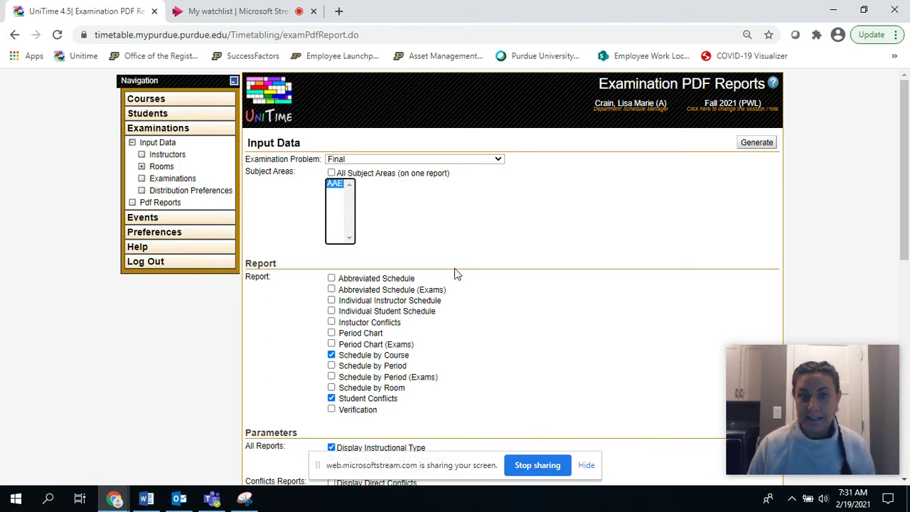
Turn off Use Room Display Names in the report parameters and review the report choices and email delivery settings
{"action": "scroll", "coordinate": [455, 271], "scroll_direction": "down", "scroll_amount": 1}
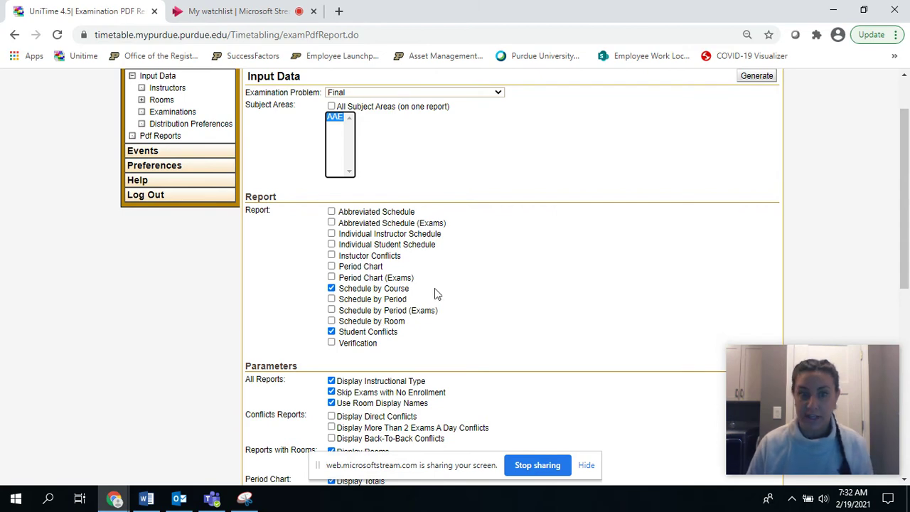
{"action": "scroll", "coordinate": [437, 293], "scroll_direction": "down", "scroll_amount": 1}
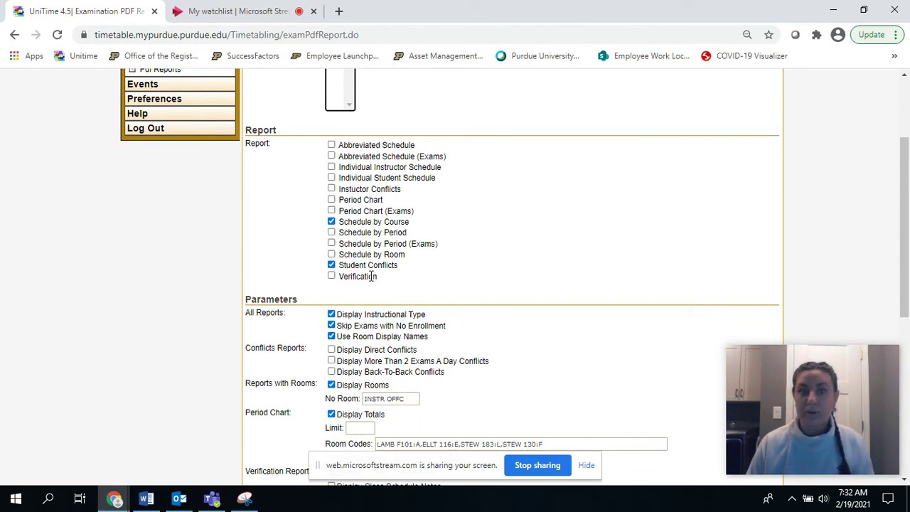
{"action": "scroll", "coordinate": [418, 274], "scroll_direction": "down", "scroll_amount": 2}
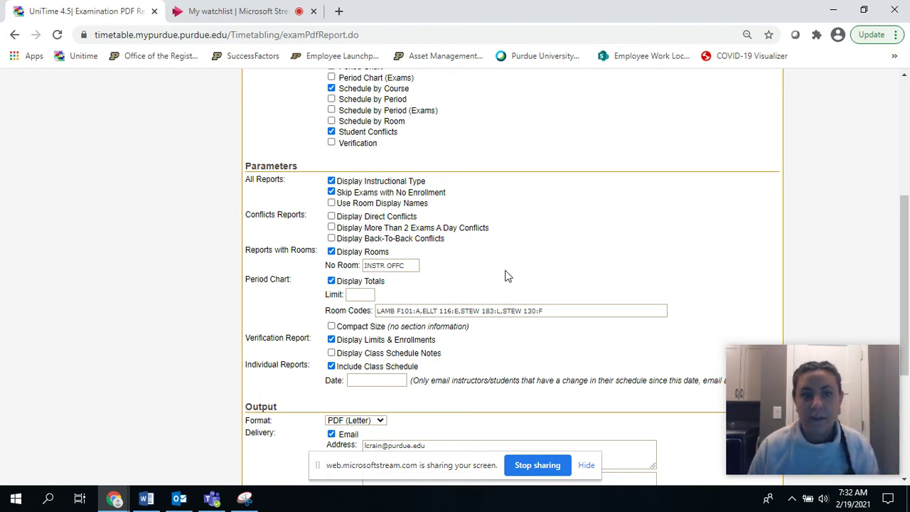
{"action": "scroll", "coordinate": [445, 347], "scroll_direction": "down", "scroll_amount": 1}
{"action": "scroll", "coordinate": [444, 347], "scroll_direction": "down", "scroll_amount": 1}
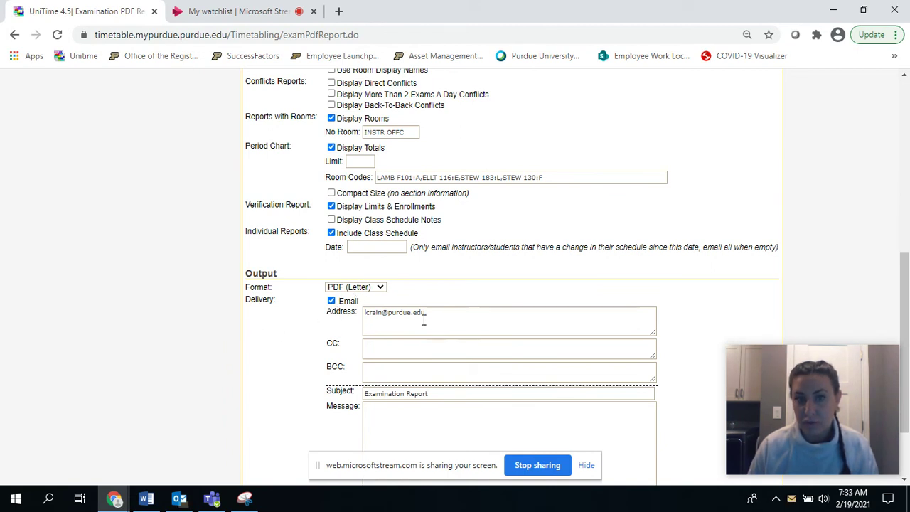
Review the remaining output and email settings of the examination report, and look back over the chosen parameters, reports and input data
{"action": "scroll", "coordinate": [265, 395], "scroll_direction": "down", "scroll_amount": 2}
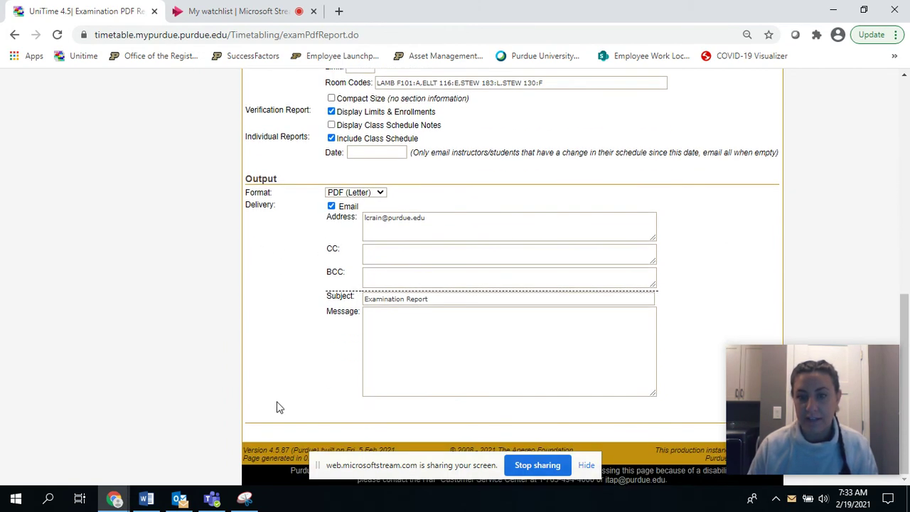
{"action": "left_click_drag", "start_coordinate": [781, 355], "coordinate": [73, 230]}
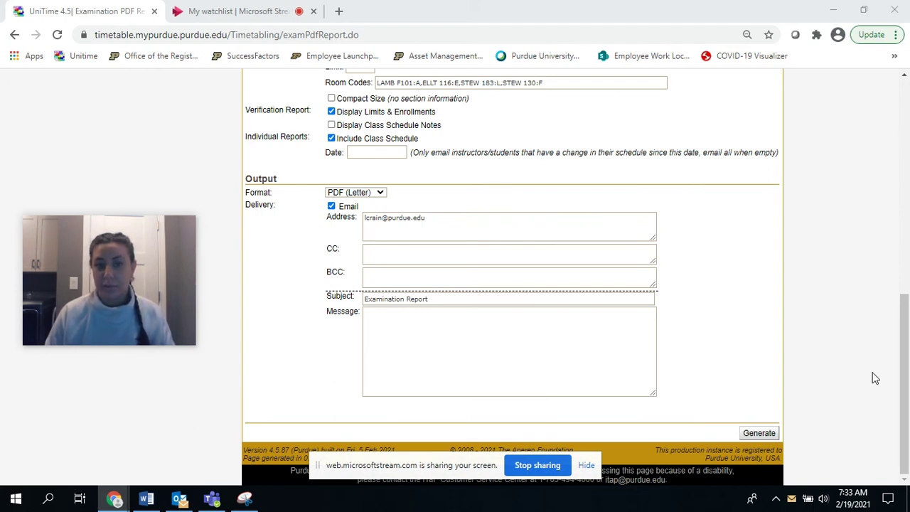
{"action": "left_click", "coordinate": [760, 433]}
{"action": "scroll", "coordinate": [802, 325], "scroll_direction": "up", "scroll_amount": 4}
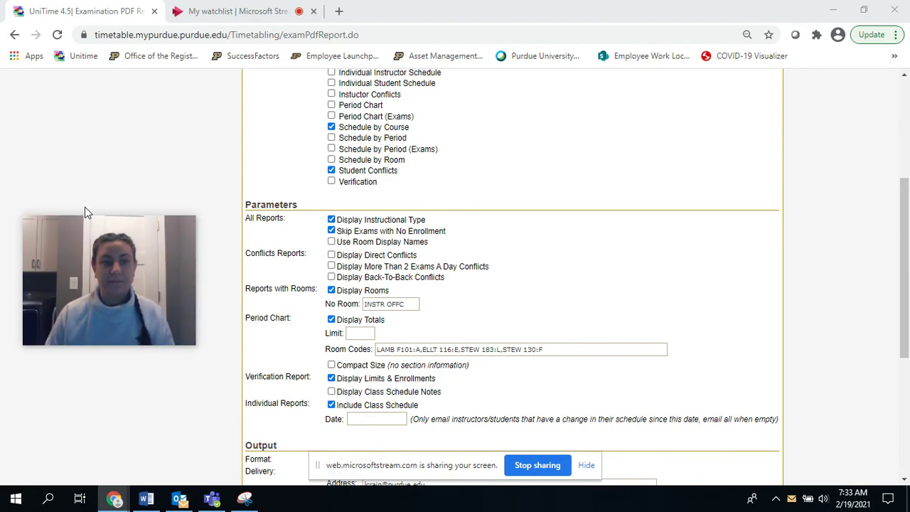
{"action": "left_click_drag", "start_coordinate": [111, 241], "coordinate": [658, 114]}
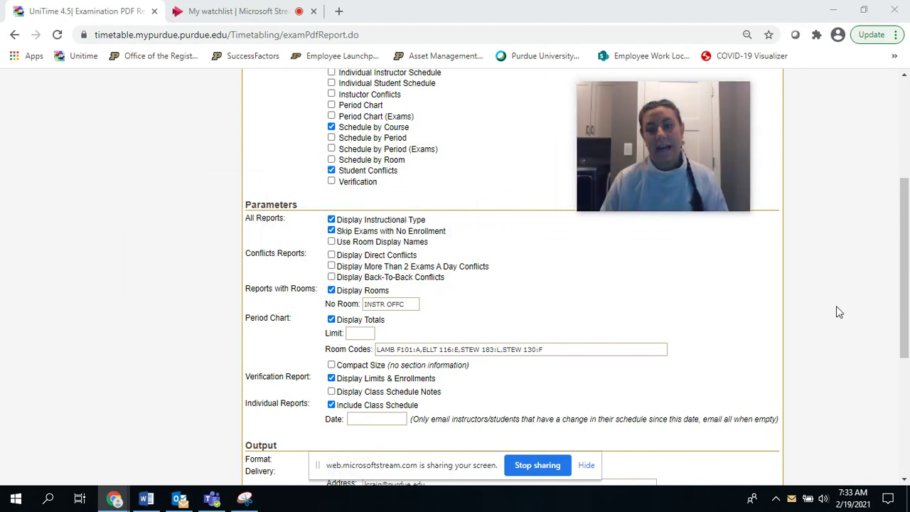
{"action": "scroll", "coordinate": [907, 285], "scroll_direction": "up", "scroll_amount": 3}
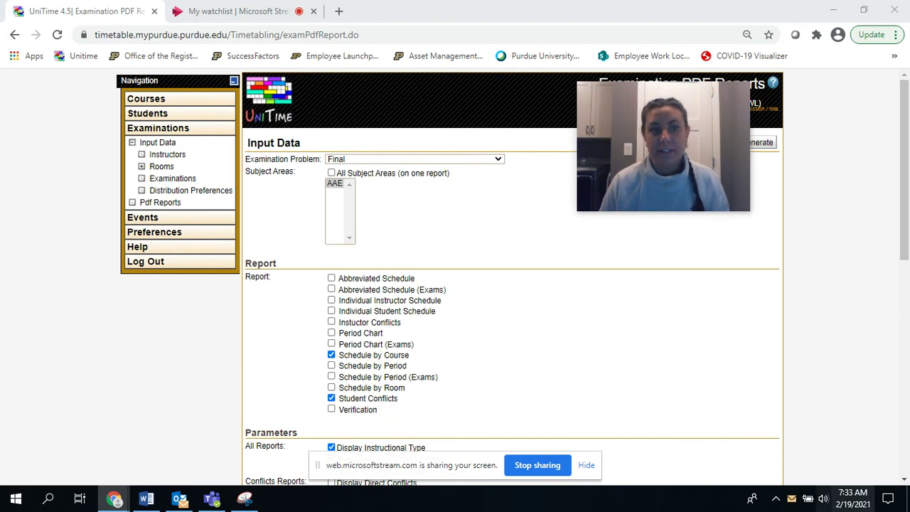
Open the Examinations list and review the Final examinations for subject AAE
{"action": "left_click", "coordinate": [177, 180]}
{"action": "left_click_drag", "start_coordinate": [656, 112], "coordinate": [820, 389]}
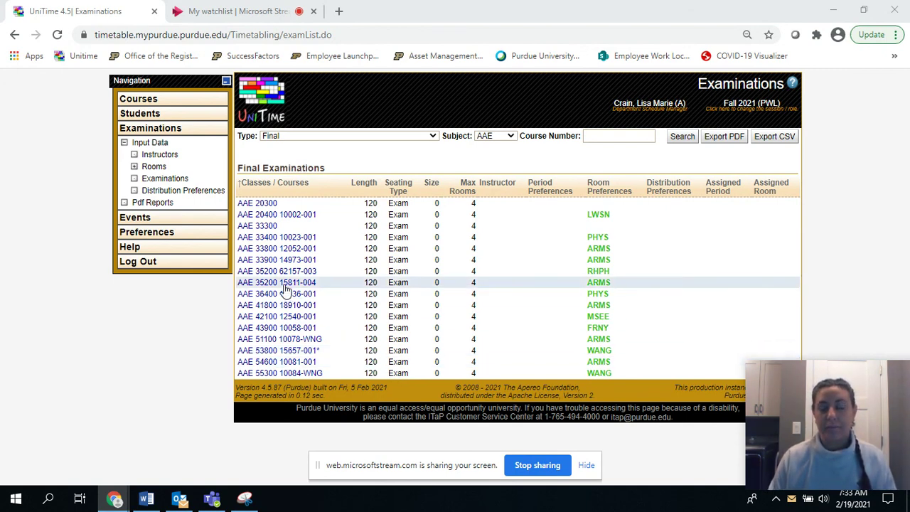
{"action": "mouse_move", "coordinate": [763, 367]}
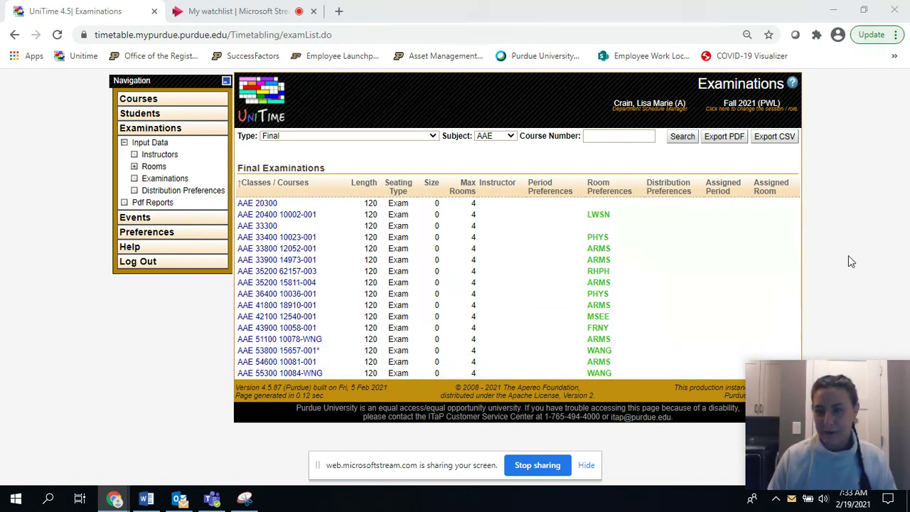
{"action": "left_click_drag", "start_coordinate": [816, 390], "coordinate": [743, 211]}
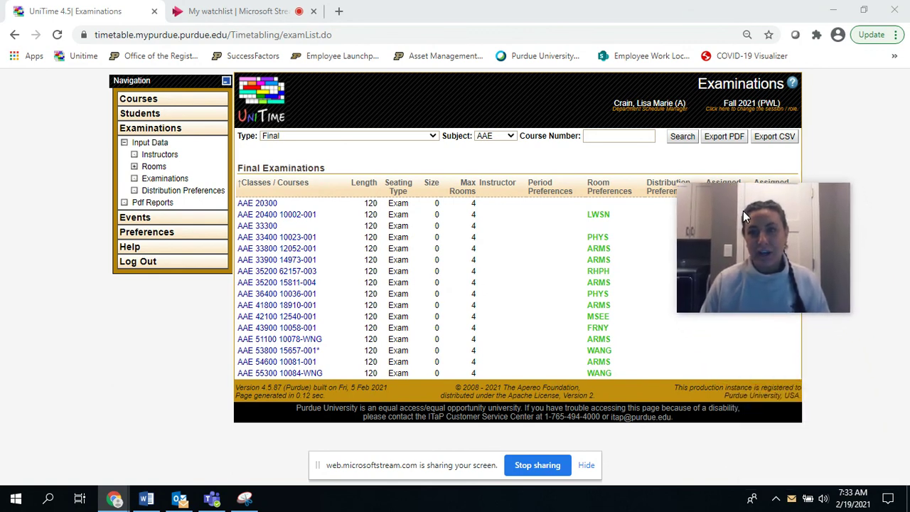